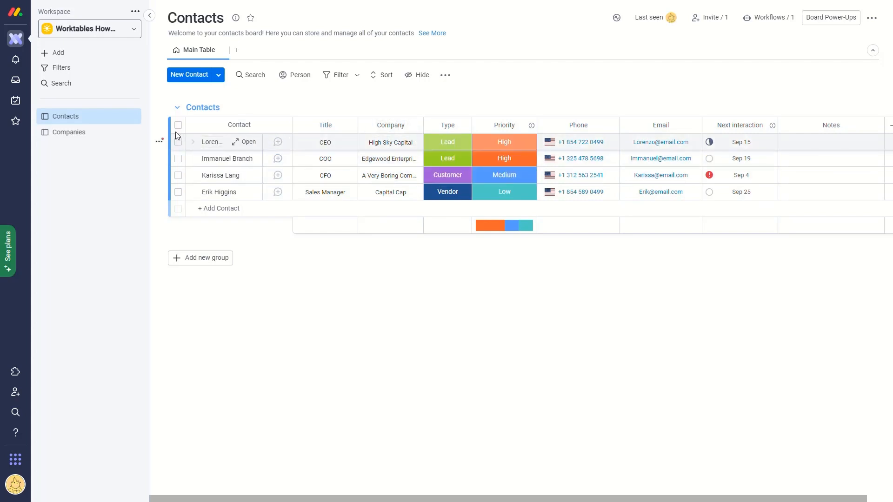
- Look over the Companies board, then return to the Contacts board
{"action": "left_click", "coordinate": [102, 137]}
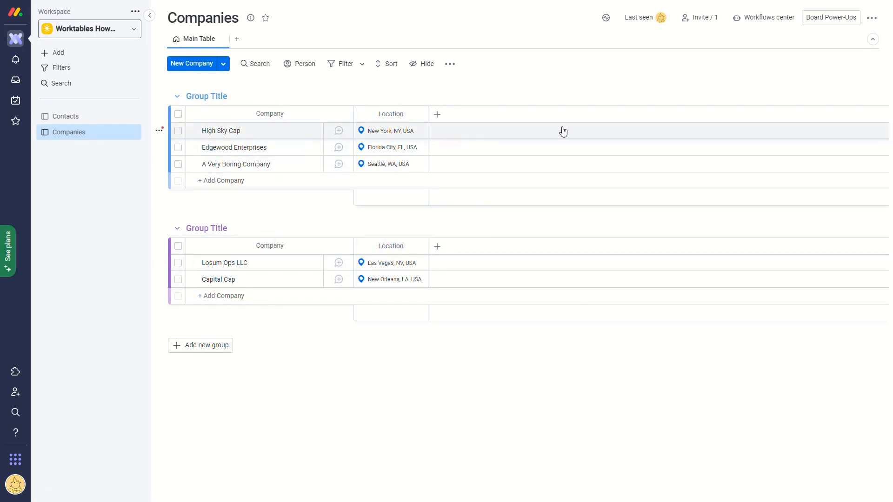
{"action": "left_click", "coordinate": [88, 122]}
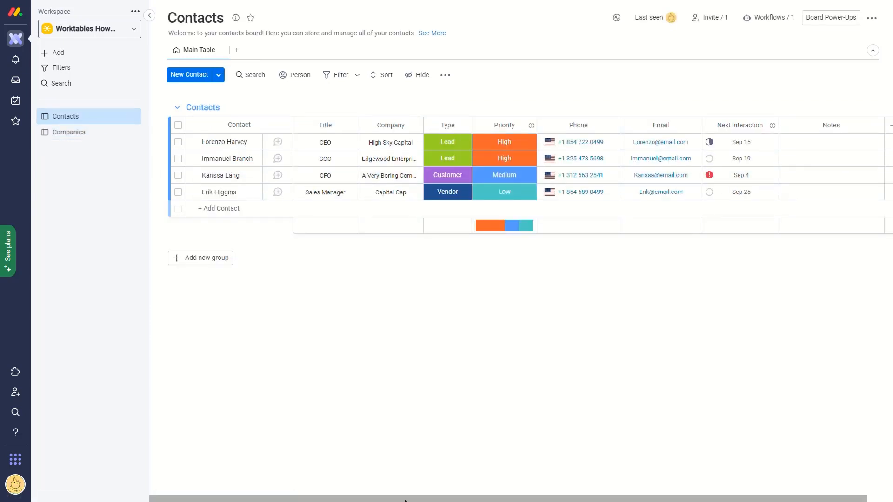
{"action": "left_click_drag", "start_coordinate": [405, 500], "coordinate": [431, 501]}
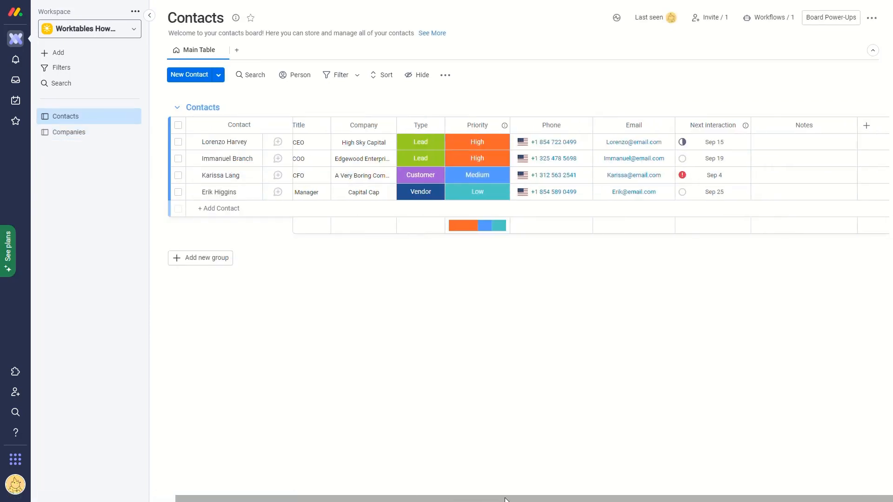
- Add a Connect boards column linked to the Companies board, skipping the mirror column
{"action": "left_click", "coordinate": [865, 126]}
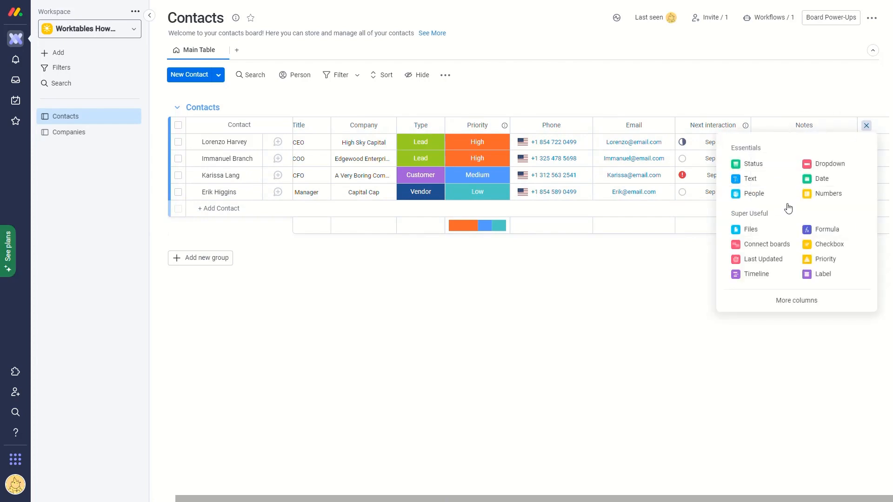
{"action": "left_click", "coordinate": [762, 246]}
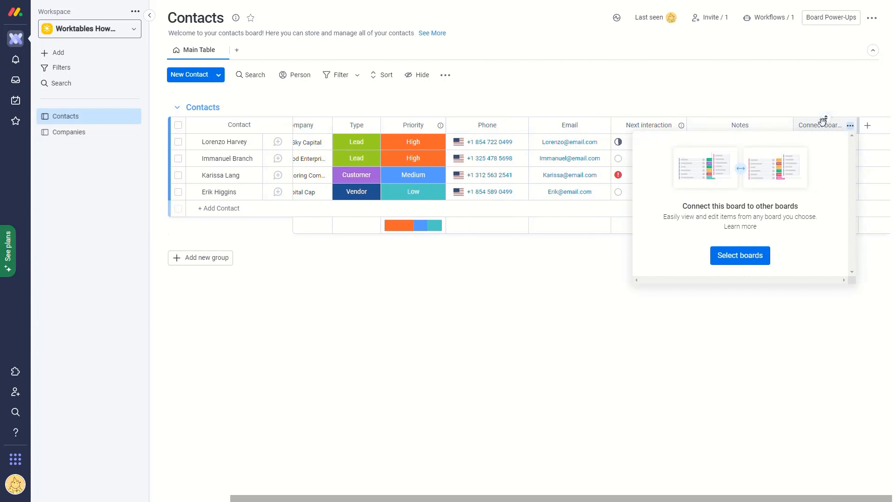
{"action": "left_click", "coordinate": [754, 258]}
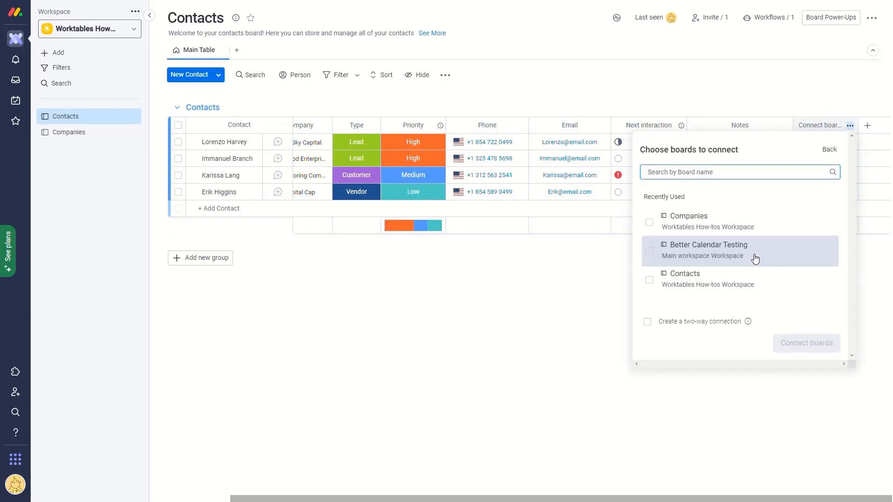
{"action": "left_click", "coordinate": [650, 225]}
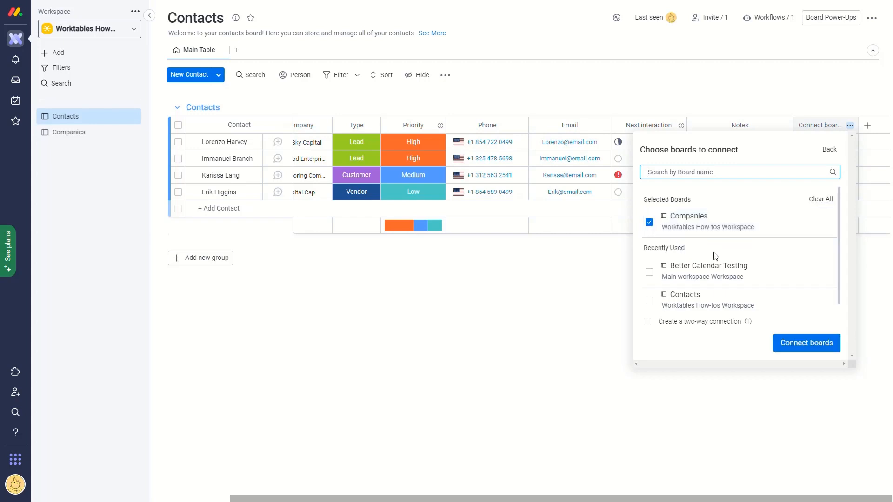
{"action": "left_click", "coordinate": [791, 348]}
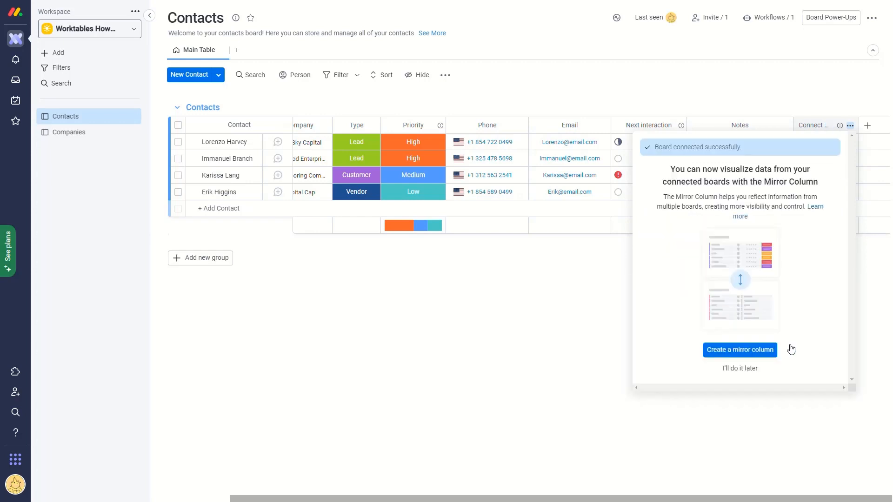
{"action": "left_click", "coordinate": [744, 372]}
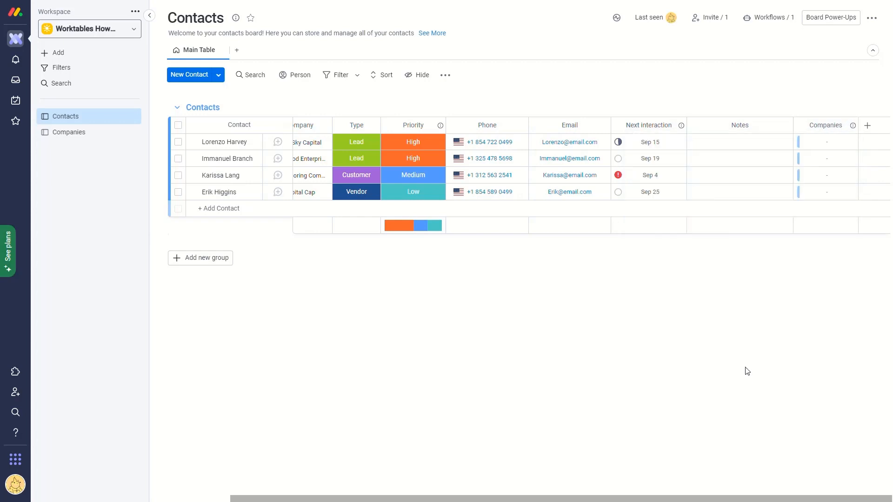
- Pick High Sky Capital from the Choose companies list in the first contact's Companies cell
{"action": "left_click", "coordinate": [808, 142]}
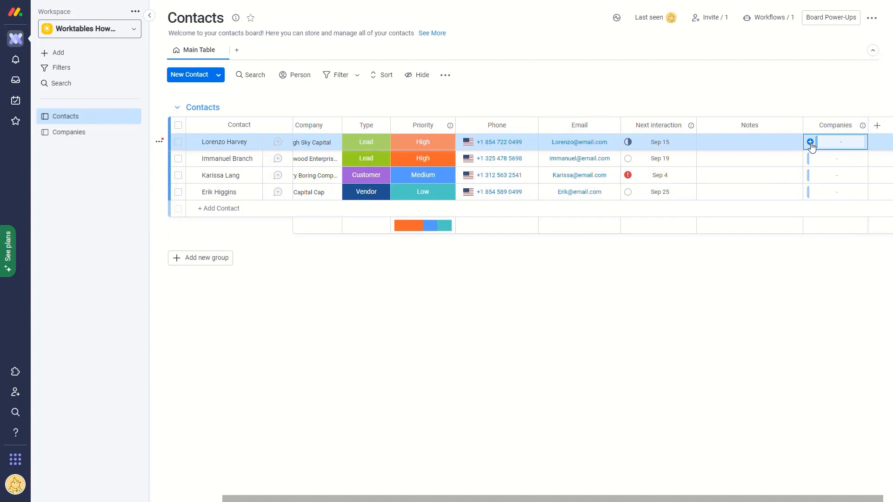
{"action": "left_click", "coordinate": [810, 142]}
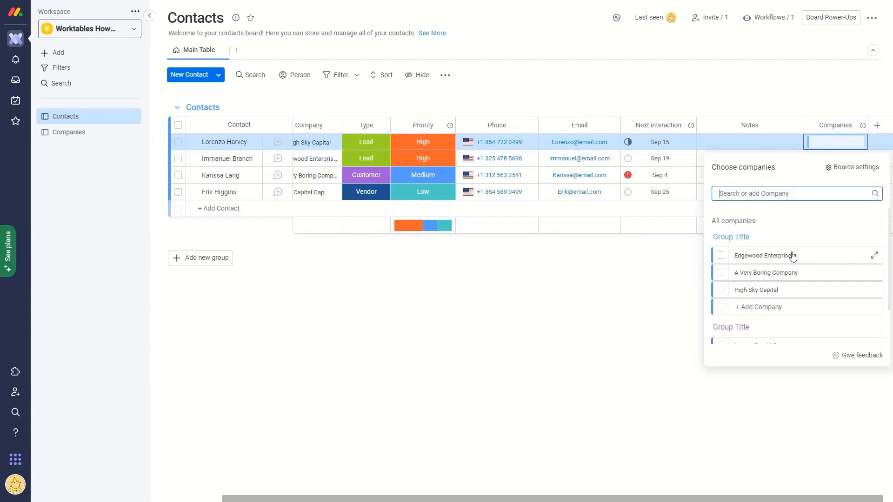
{"action": "scroll", "coordinate": [792, 257], "scroll_direction": "down", "scroll_amount": 2}
{"action": "scroll", "coordinate": [773, 302], "scroll_direction": "up", "scroll_amount": 2}
{"action": "left_click", "coordinate": [720, 292]}
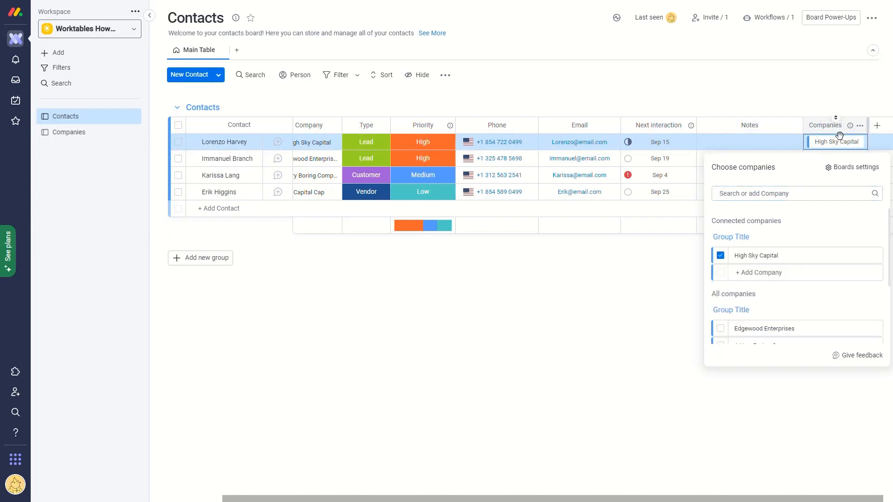
- Rename the connection column to Company and move it beside the original Company column, before Type
{"action": "left_click", "coordinate": [580, 96]}
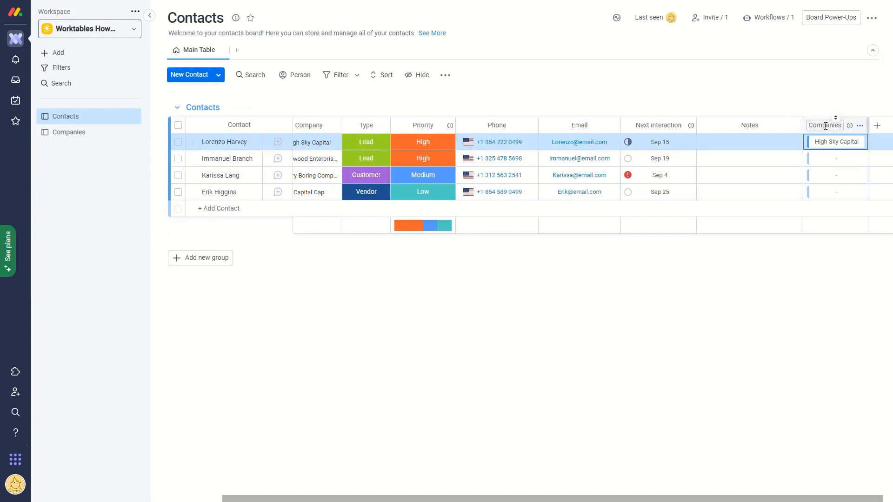
{"action": "left_click", "coordinate": [825, 125]}
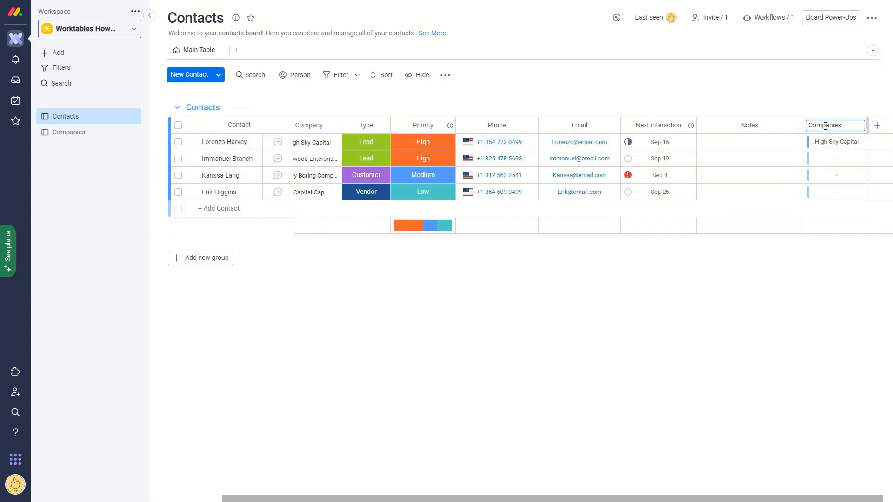
{"action": "key", "text": "Return"}
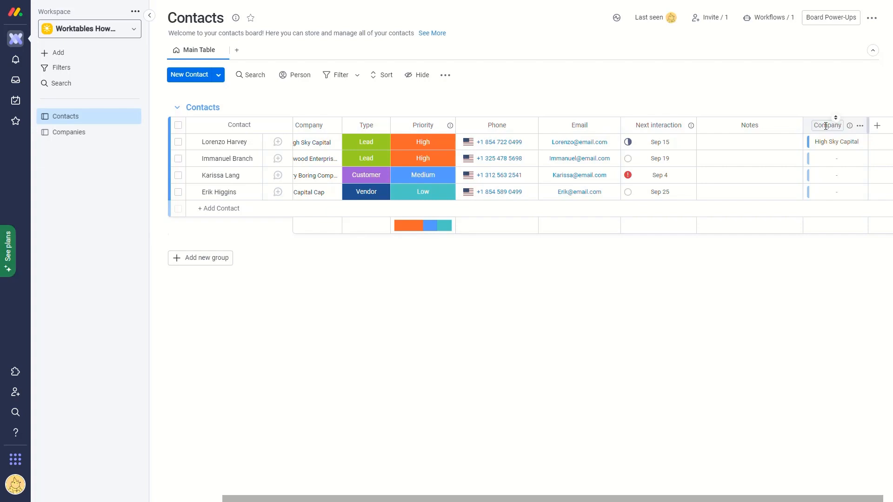
{"action": "left_click_drag", "start_coordinate": [827, 124], "coordinate": [333, 130]}
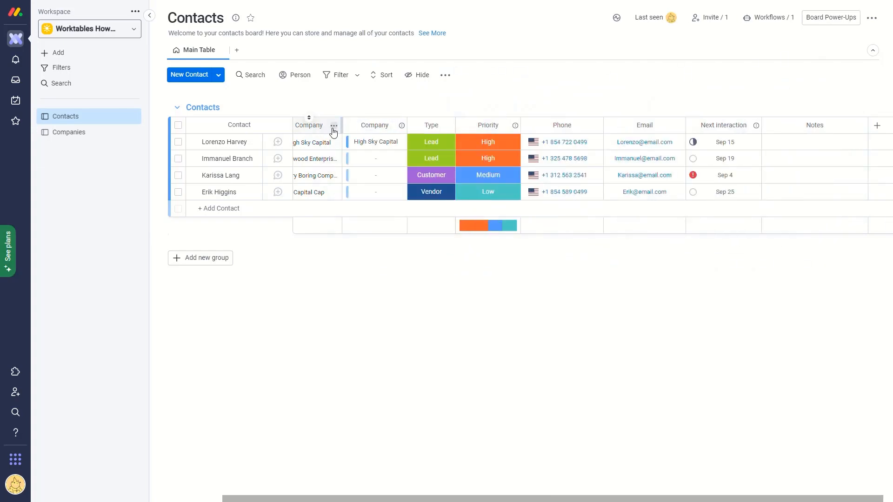
- Link the remaining three contacts to Edgewood Enterprises, A Very Boring Company and Capital Cap
{"action": "left_click", "coordinate": [350, 159]}
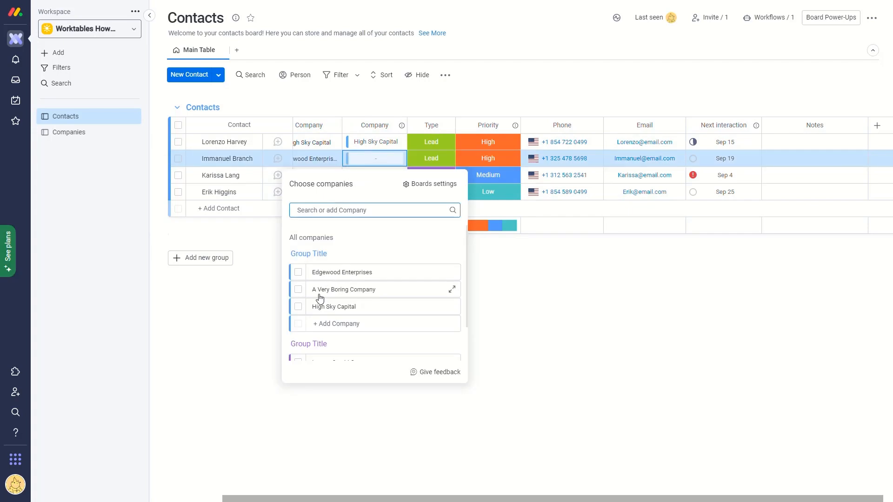
{"action": "left_click", "coordinate": [298, 272]}
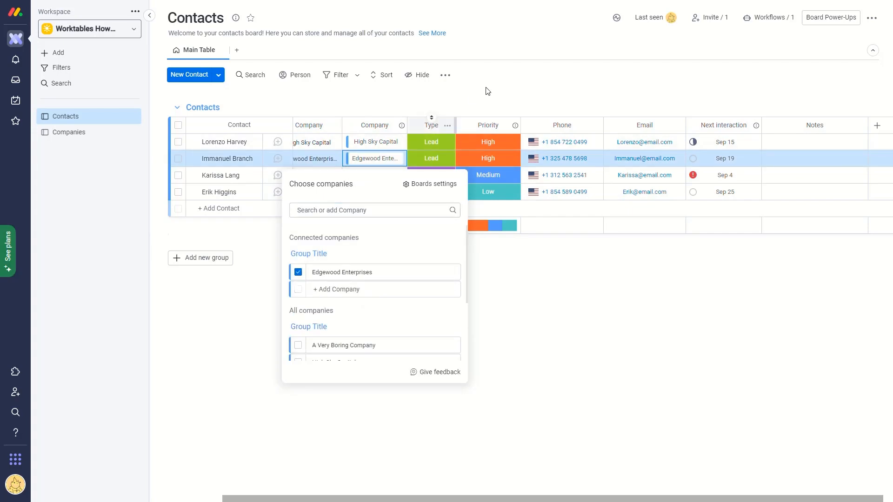
{"action": "left_click", "coordinate": [472, 96]}
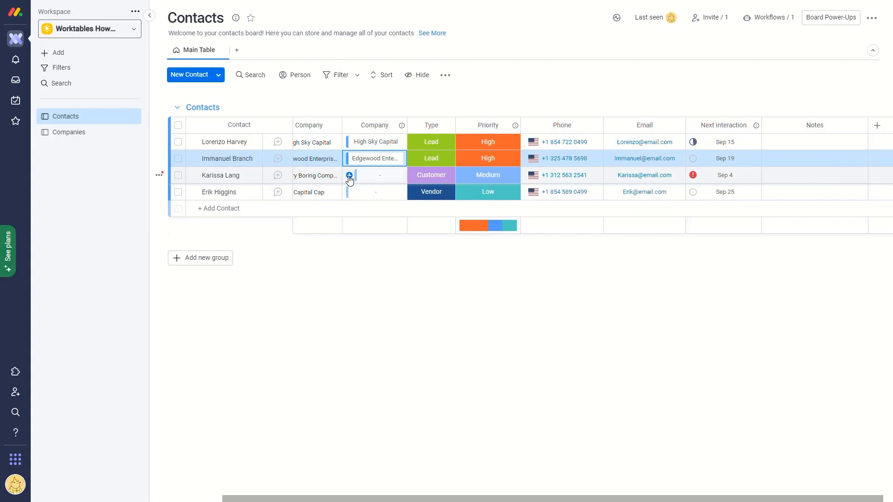
{"action": "left_click", "coordinate": [350, 175]}
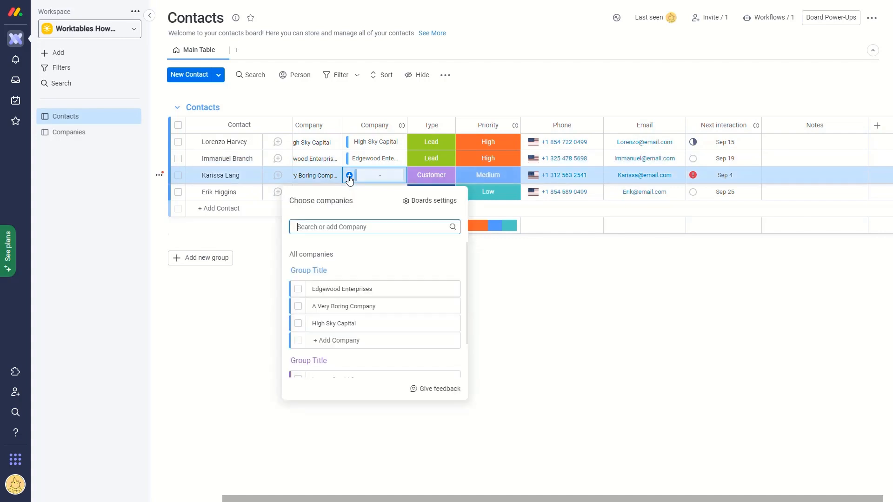
{"action": "left_click", "coordinate": [298, 306]}
{"action": "key", "text": "Escape"}
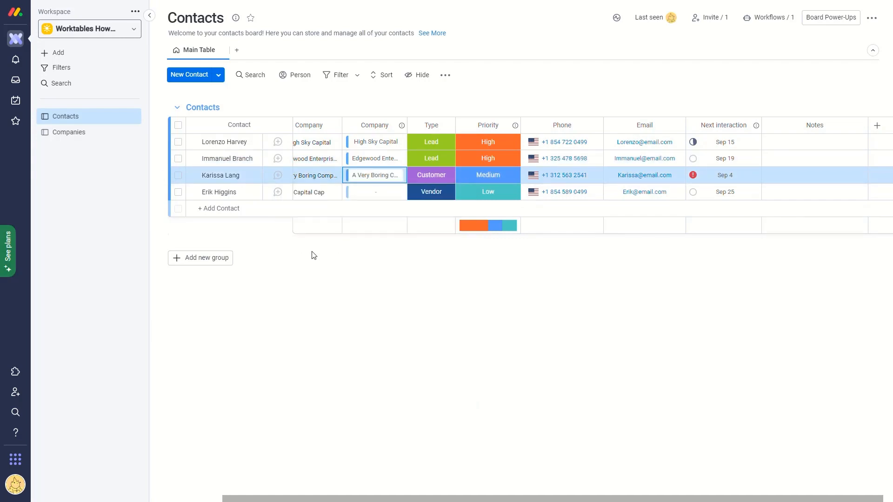
{"action": "left_click", "coordinate": [349, 192]}
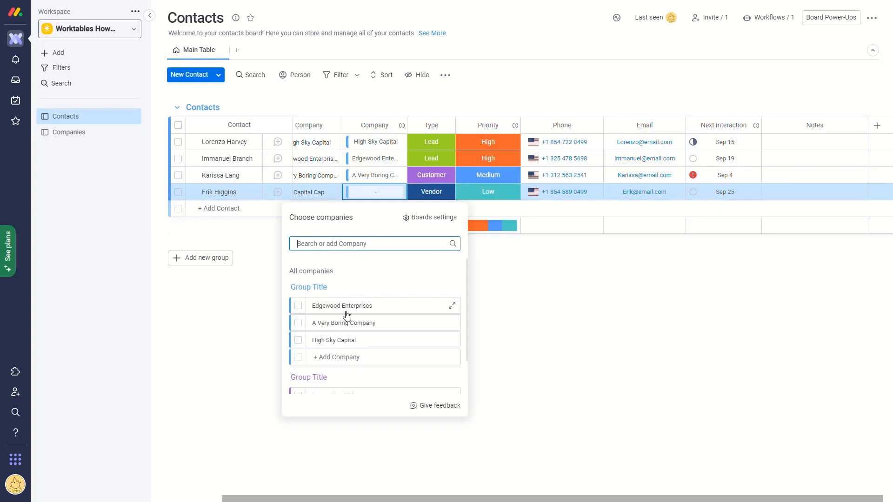
{"action": "scroll", "coordinate": [347, 315], "scroll_direction": "down", "scroll_amount": 1}
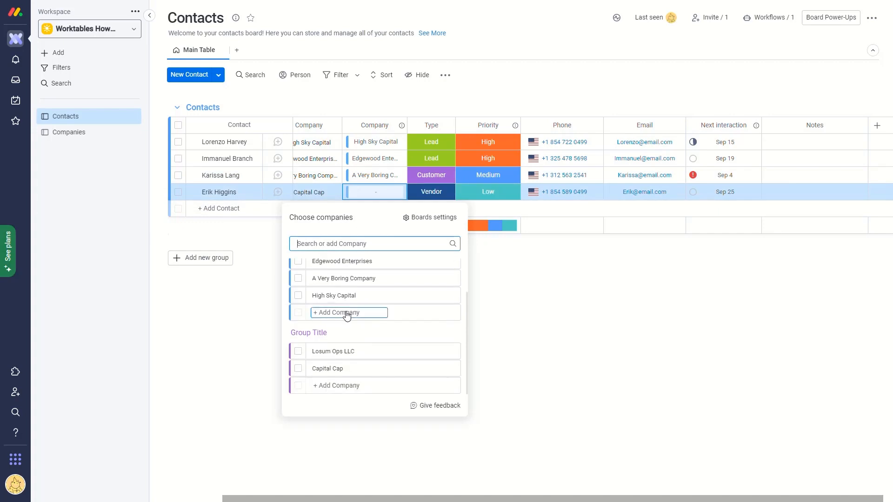
{"action": "left_click", "coordinate": [298, 369]}
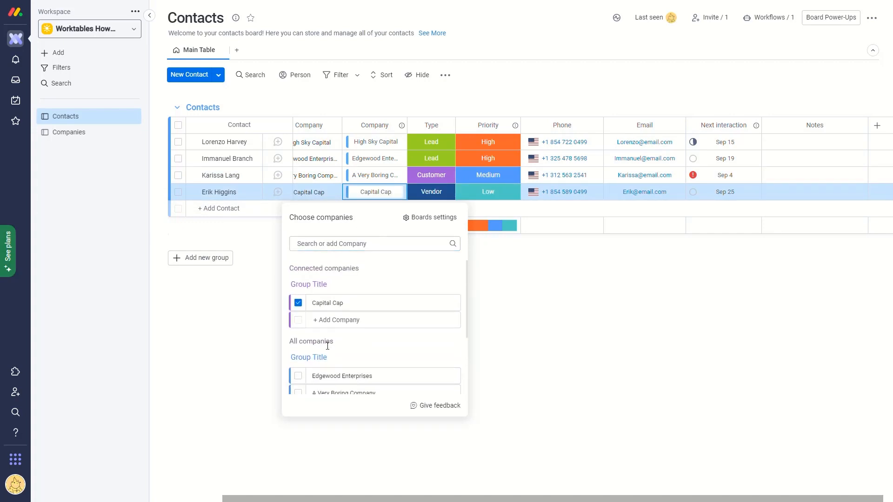
{"action": "scroll", "coordinate": [373, 316], "scroll_direction": "down", "scroll_amount": 2}
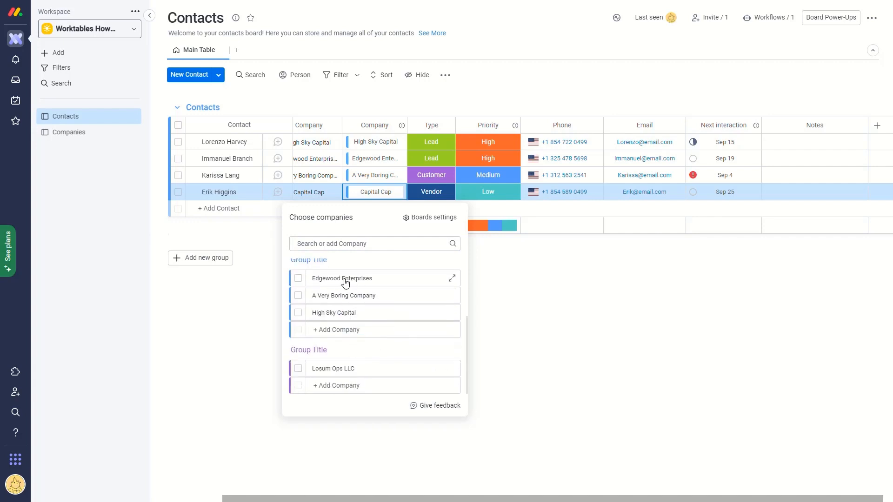
- Search the company list for 'edgewood', then clear the search and close the picker
{"action": "left_click", "coordinate": [343, 243]}
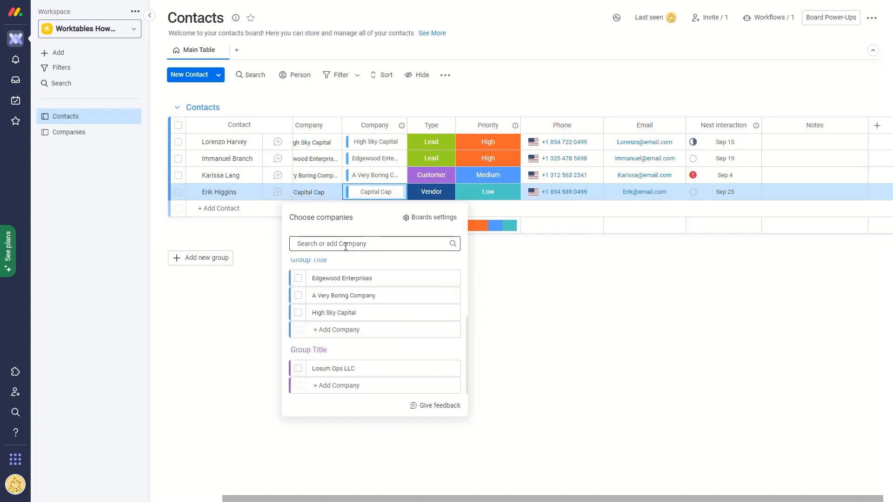
{"action": "type", "text": "edgewood"}
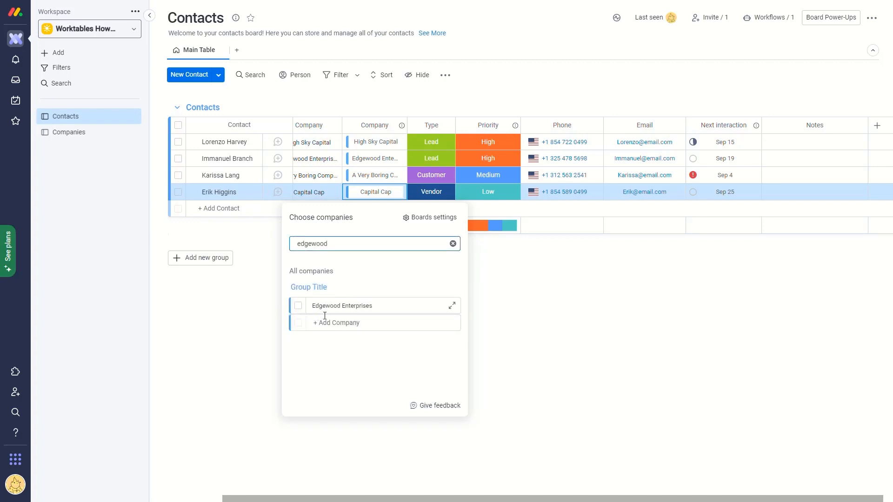
{"action": "left_click_drag", "start_coordinate": [345, 244], "coordinate": [293, 245]}
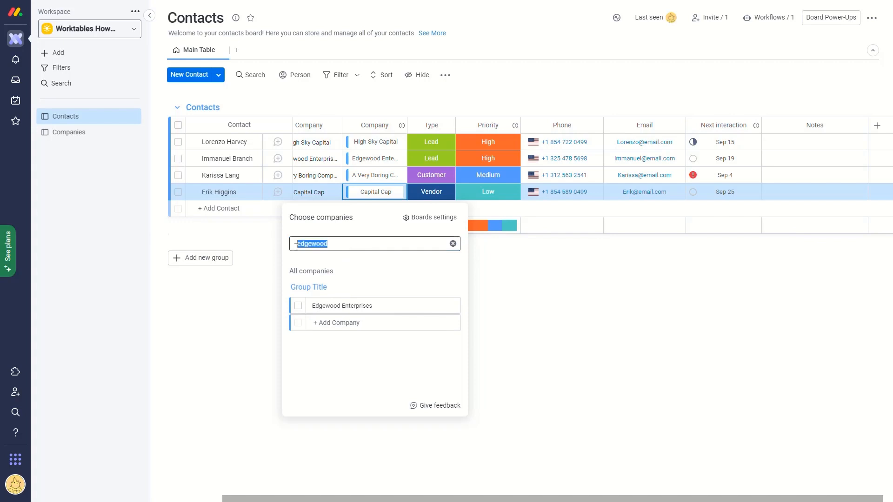
{"action": "key", "text": "BackSpace"}
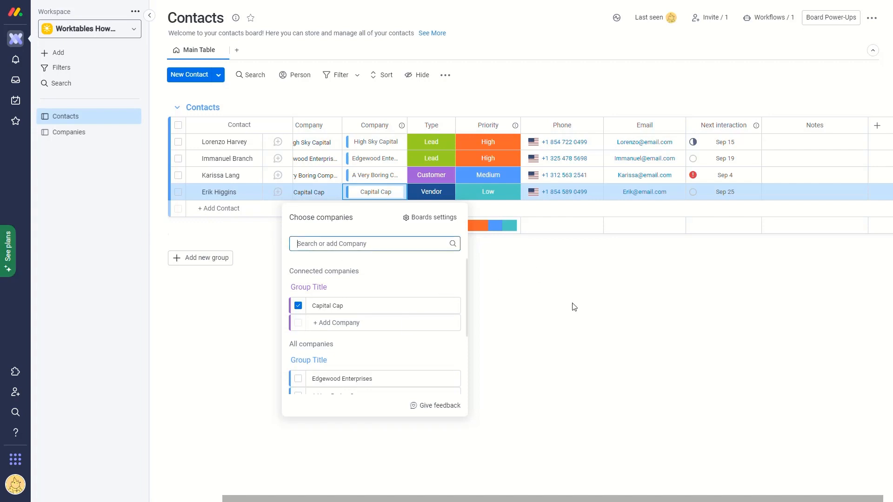
{"action": "left_click", "coordinate": [553, 287]}
- Unlink Capital Cap and create 'A Special Company' as the contact's new linked company
{"action": "left_click", "coordinate": [349, 195]}
{"action": "left_click", "coordinate": [298, 306]}
{"action": "left_click", "coordinate": [320, 243]}
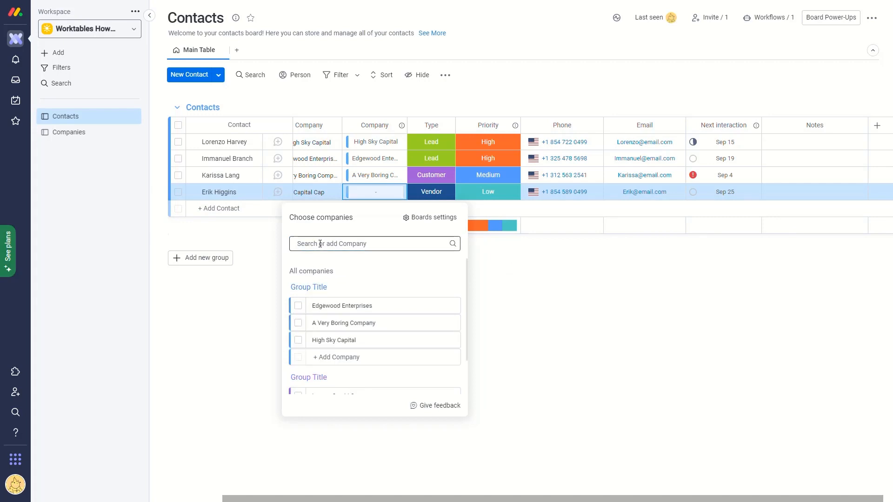
{"action": "type", "text": "A Spe"}
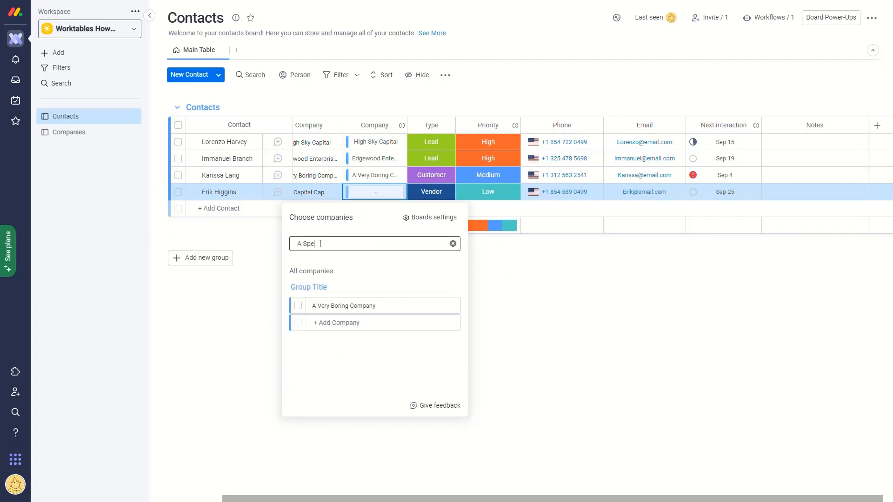
{"action": "type", "text": "cial Company"}
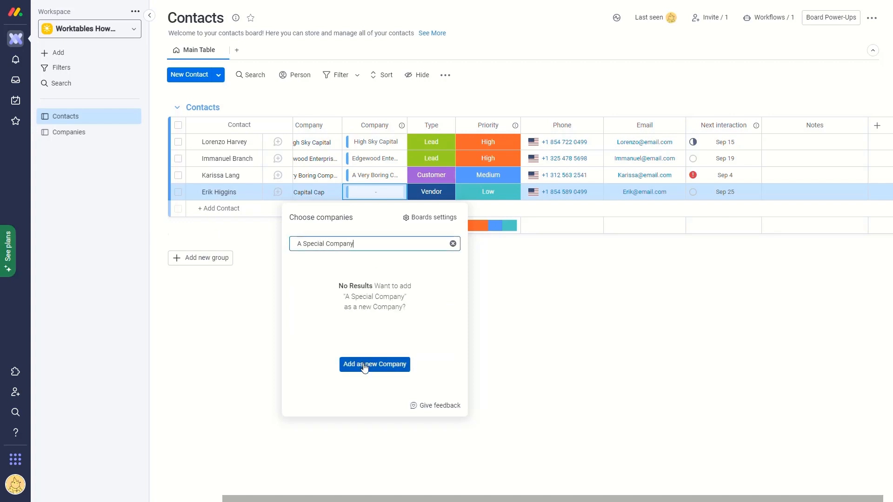
{"action": "left_click", "coordinate": [368, 365]}
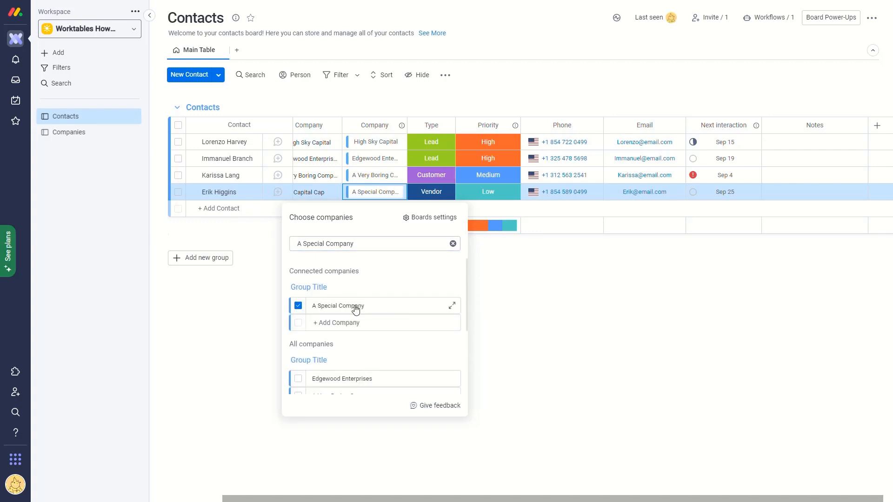
- Set A Special Company's Location to South Carolina, USA using the search 'south ca'
{"action": "double_click", "coordinate": [356, 310]}
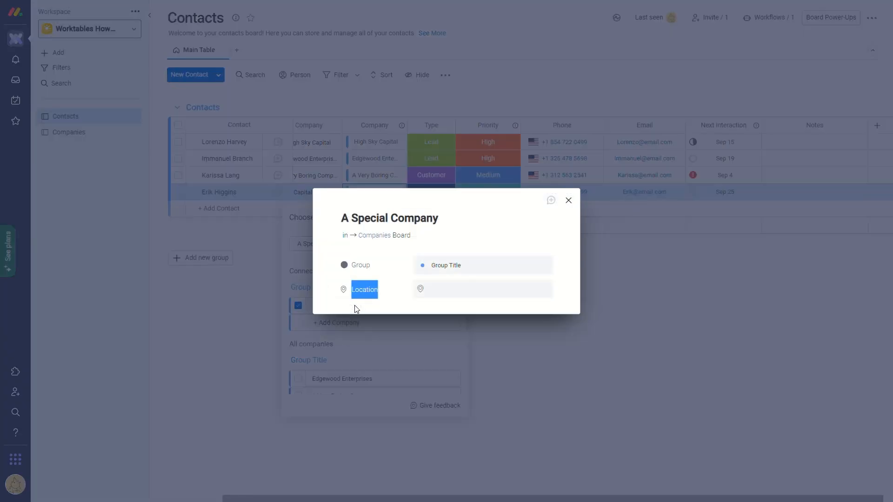
{"action": "left_click", "coordinate": [434, 288]}
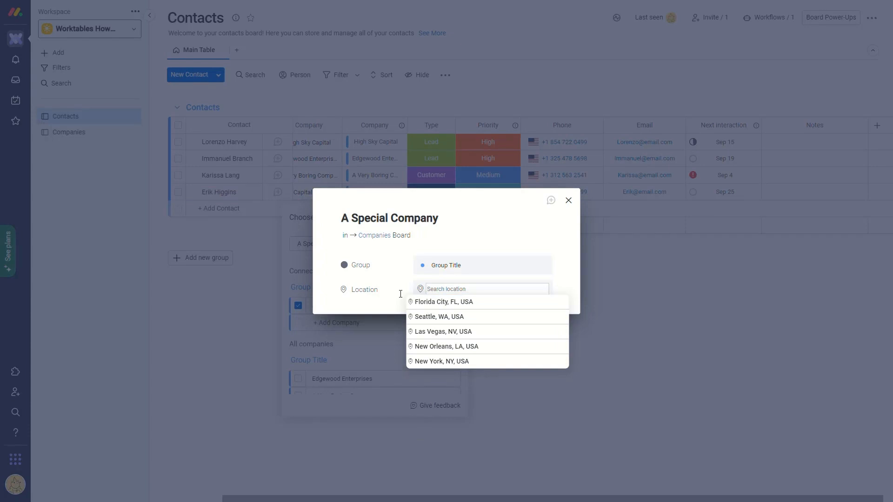
{"action": "type", "text": "south ca"}
{"action": "left_click", "coordinate": [430, 303]}
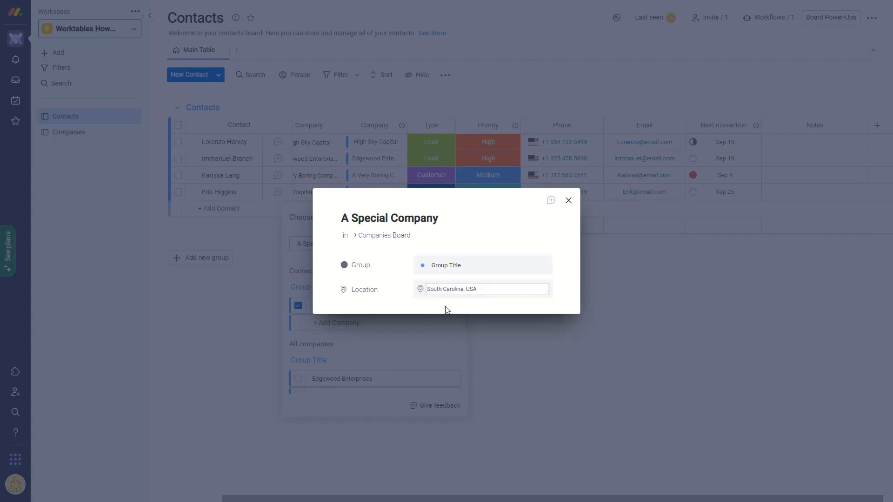
{"action": "left_click", "coordinate": [569, 200]}
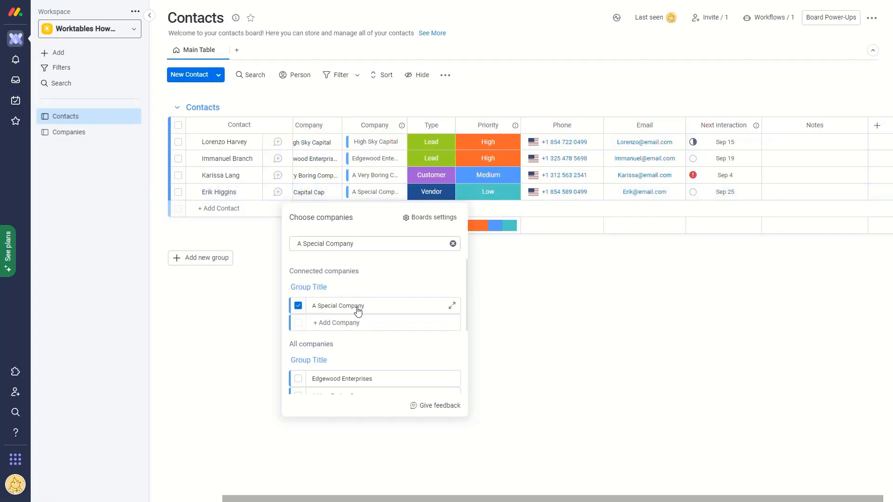
- Reopen and close A Special Company's details, then close the company picker
{"action": "left_click", "coordinate": [357, 308]}
{"action": "left_click", "coordinate": [570, 201]}
{"action": "left_click", "coordinate": [558, 309]}
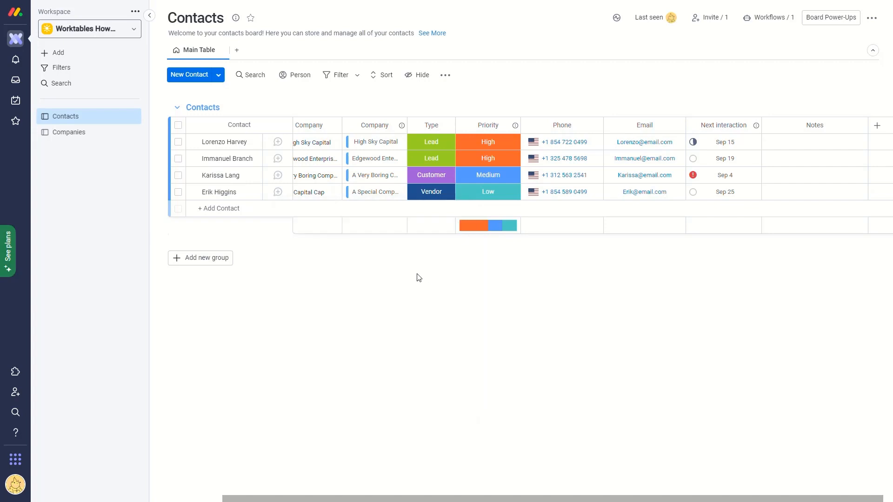
- Delete the old plain-text Company column from the Contacts board
{"action": "left_click_drag", "start_coordinate": [392, 500], "coordinate": [305, 498]}
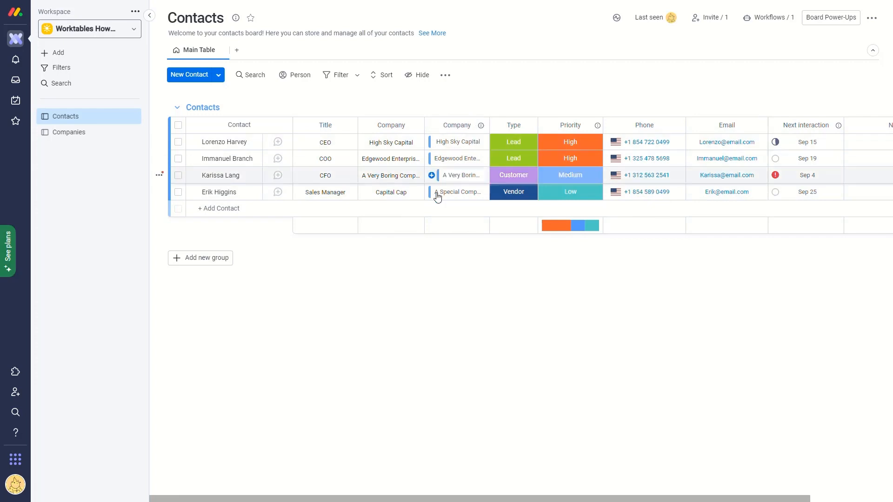
{"action": "left_click", "coordinate": [417, 125]}
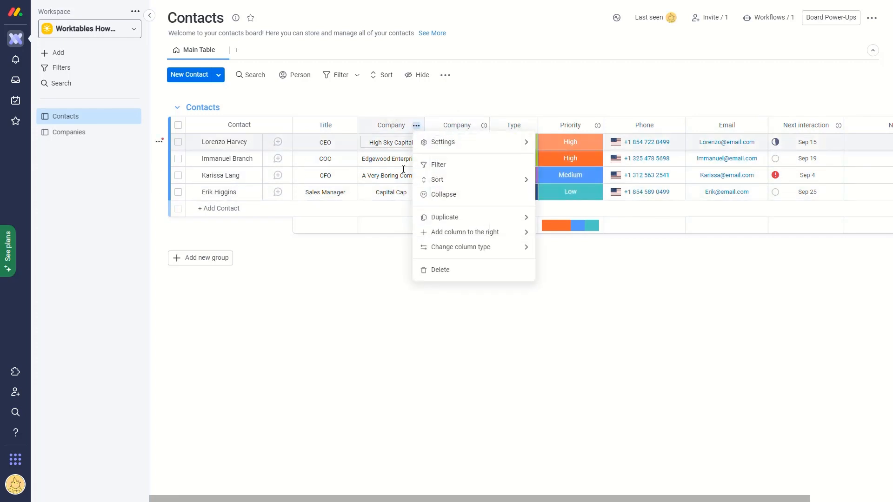
{"action": "left_click", "coordinate": [436, 269]}
{"action": "left_click", "coordinate": [567, 71]}
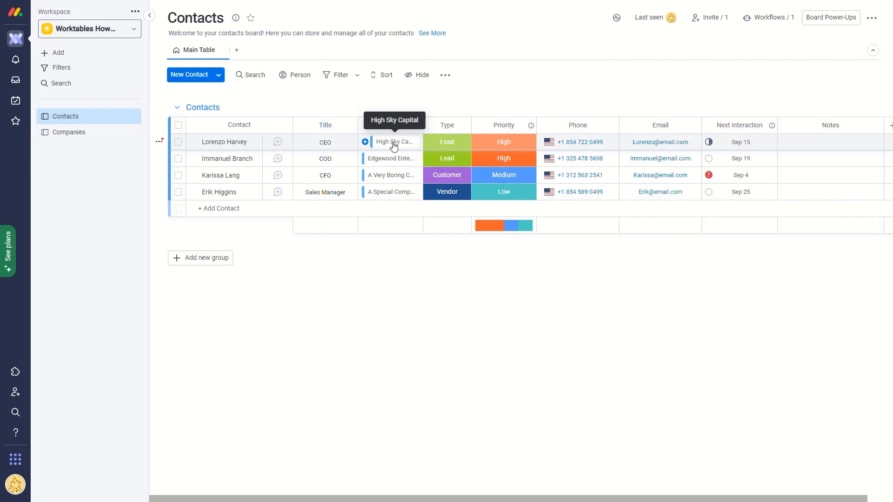
{"action": "left_click", "coordinate": [97, 135]}
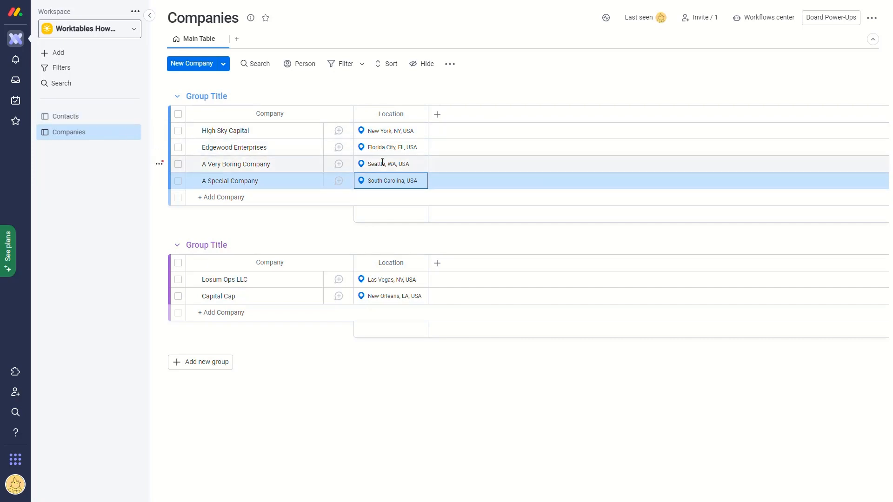
{"action": "left_click", "coordinate": [74, 117]}
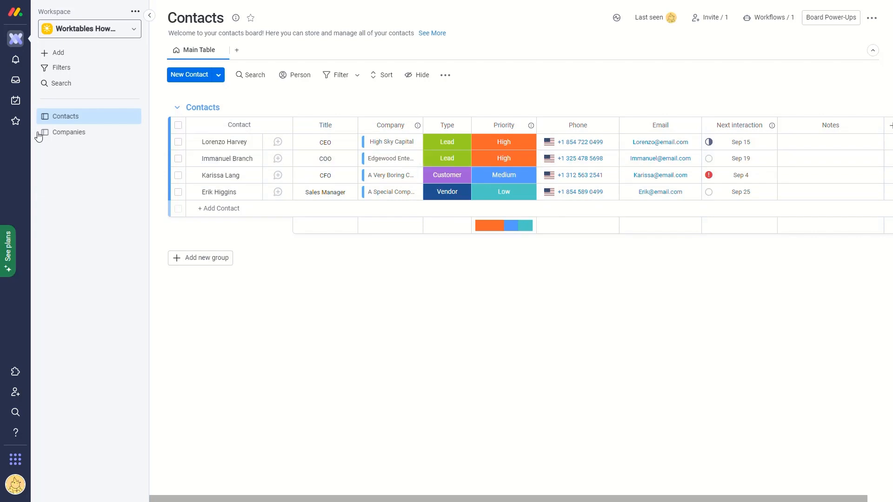
{"action": "left_click", "coordinate": [70, 132]}
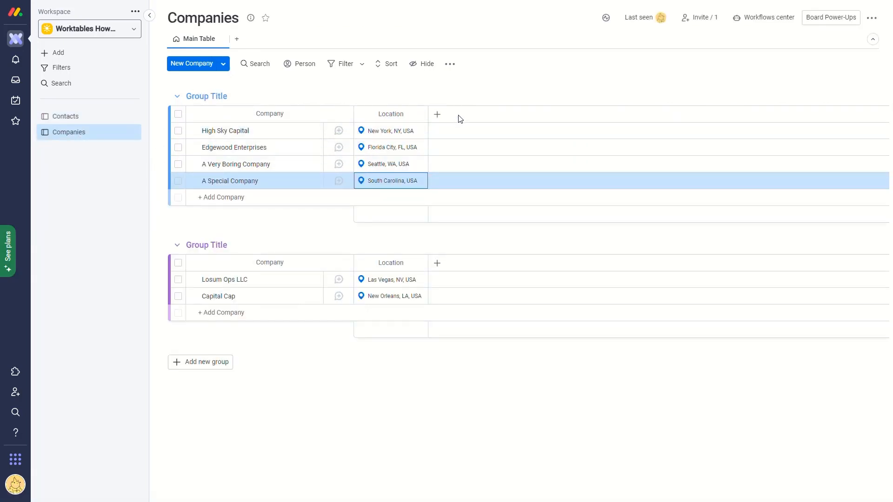
{"action": "left_click", "coordinate": [60, 119]}
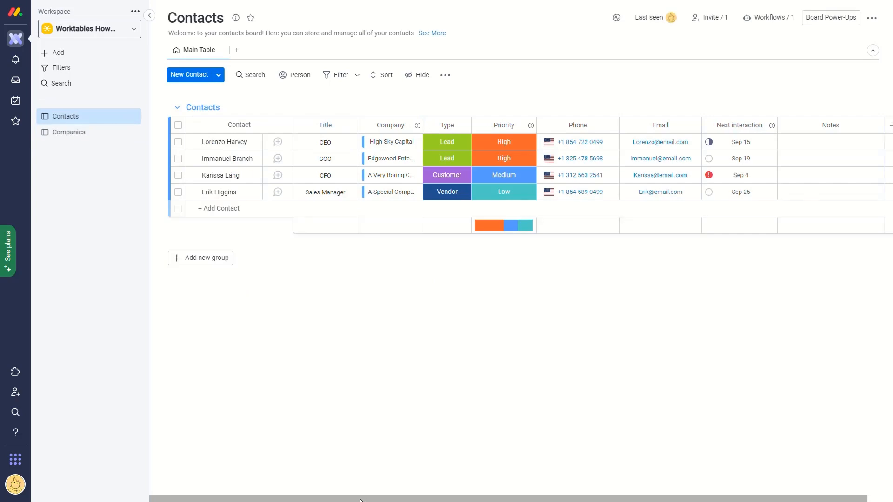
{"action": "left_click_drag", "start_coordinate": [360, 500], "coordinate": [562, 272]}
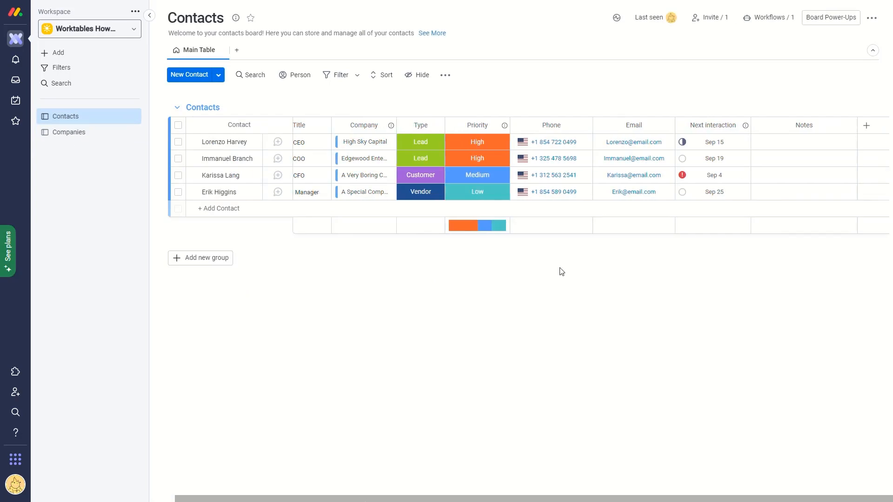
- Add a two-way Companies connect-boards column at the end of Contacts, skipping the mirror column
{"action": "left_click", "coordinate": [866, 125]}
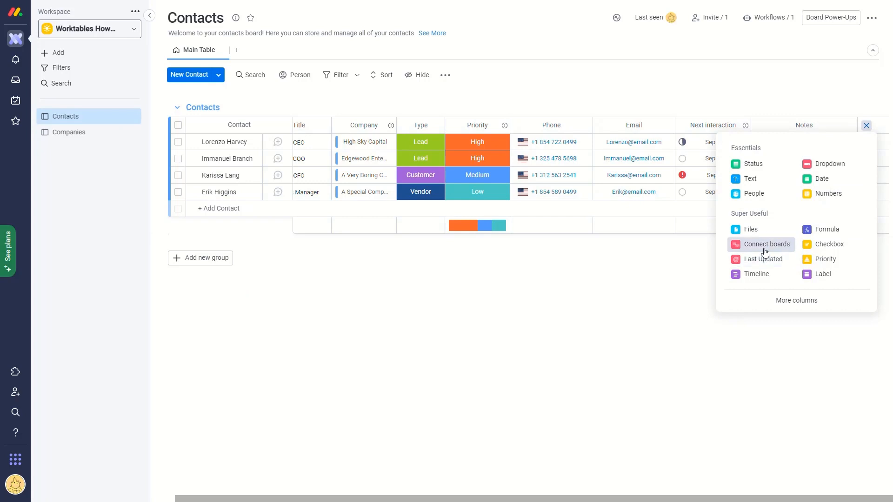
{"action": "left_click", "coordinate": [766, 247]}
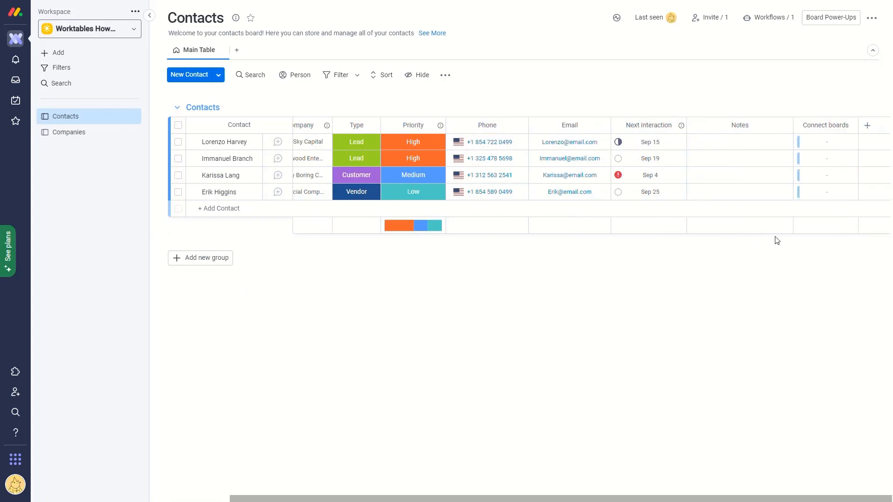
{"action": "left_click", "coordinate": [750, 260]}
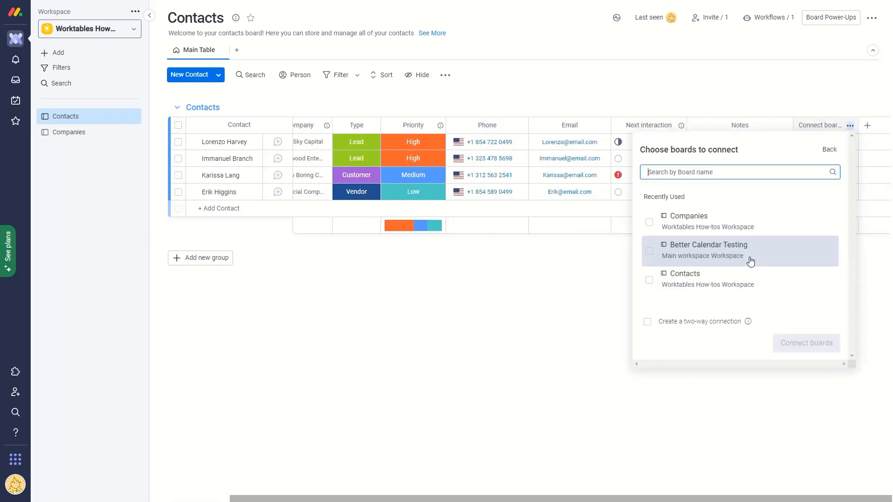
{"action": "left_click", "coordinate": [650, 223]}
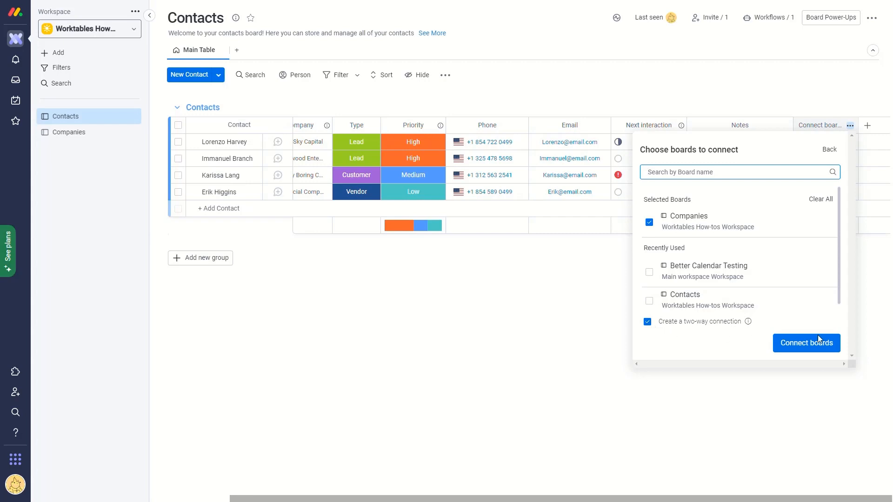
{"action": "left_click", "coordinate": [819, 346]}
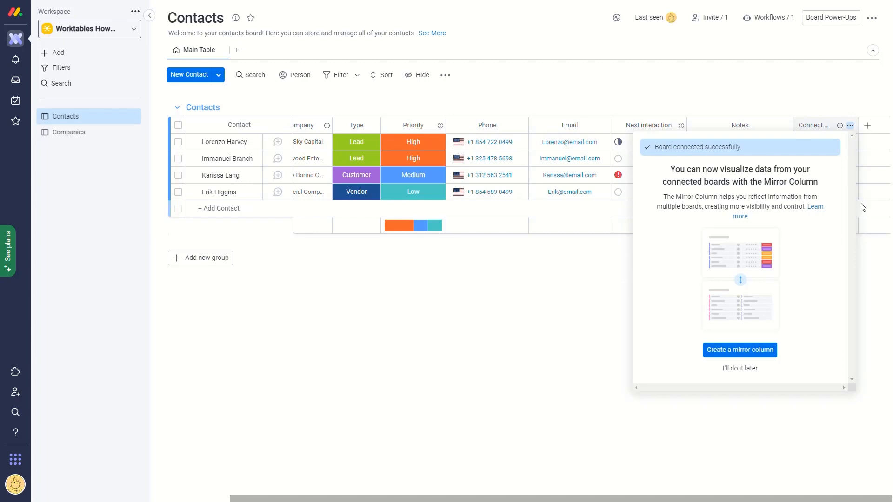
{"action": "left_click", "coordinate": [735, 370]}
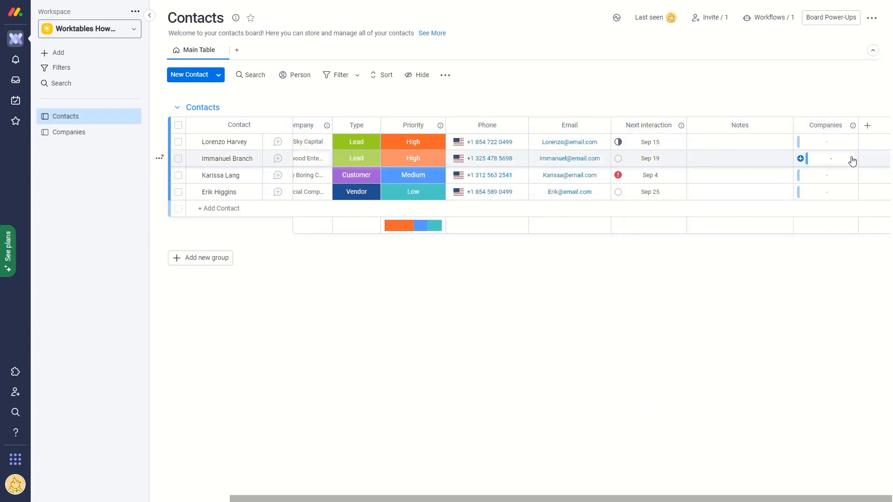
- Rename the Companies board's link to Contacts column to Related Contacts, then return to Contacts
{"action": "left_click", "coordinate": [61, 132]}
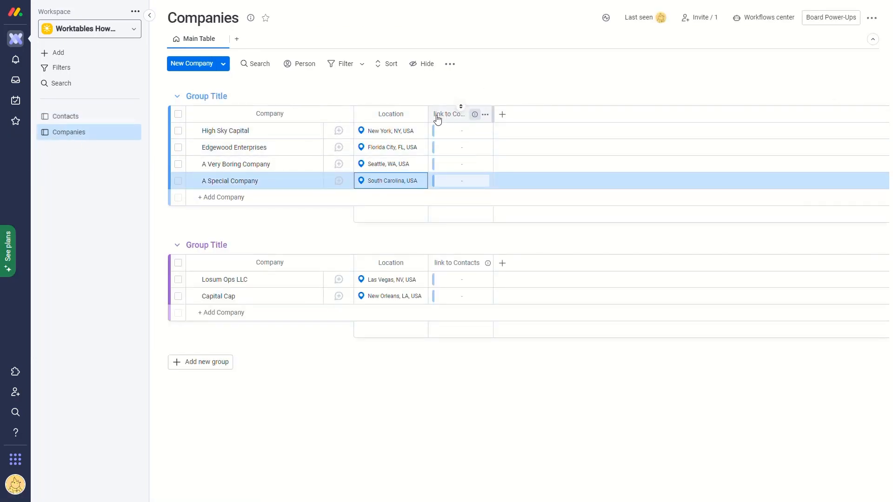
{"action": "left_click", "coordinate": [456, 116]}
{"action": "left_click_drag", "start_coordinate": [470, 115], "coordinate": [424, 114]}
{"action": "key", "text": "BackSpace"}
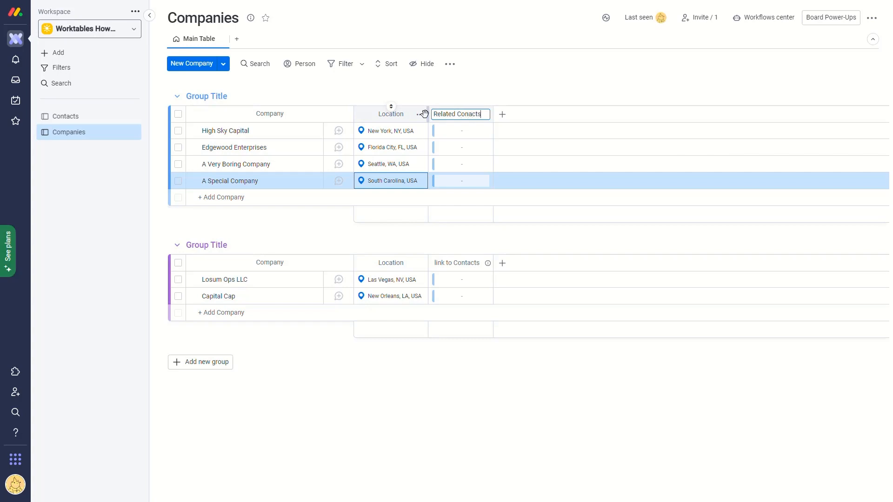
{"action": "left_click", "coordinate": [89, 117]}
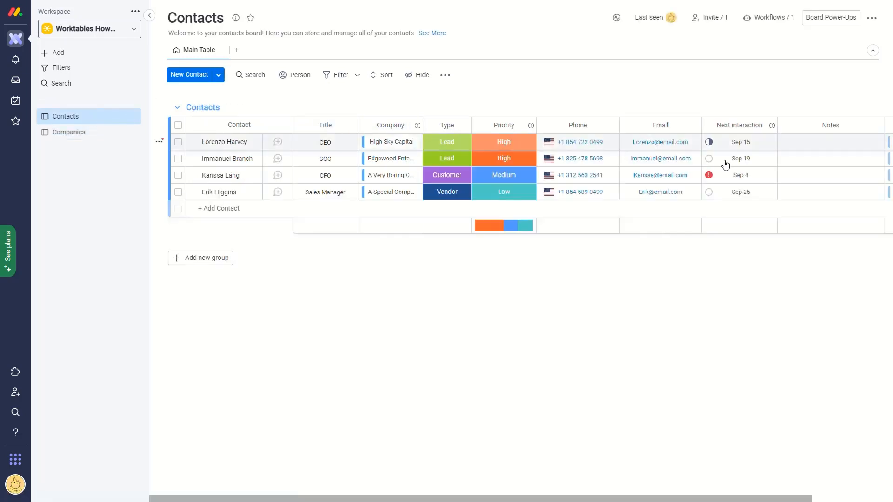
- Link the first contact to High Sky Capital, then check Related Contacts on the Companies board
{"action": "left_click_drag", "start_coordinate": [776, 495], "coordinate": [841, 495]}
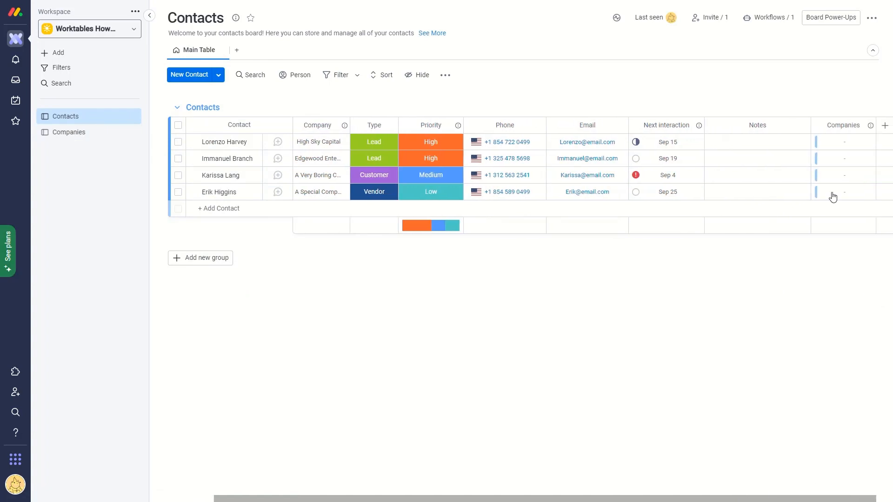
{"action": "left_click", "coordinate": [819, 142]}
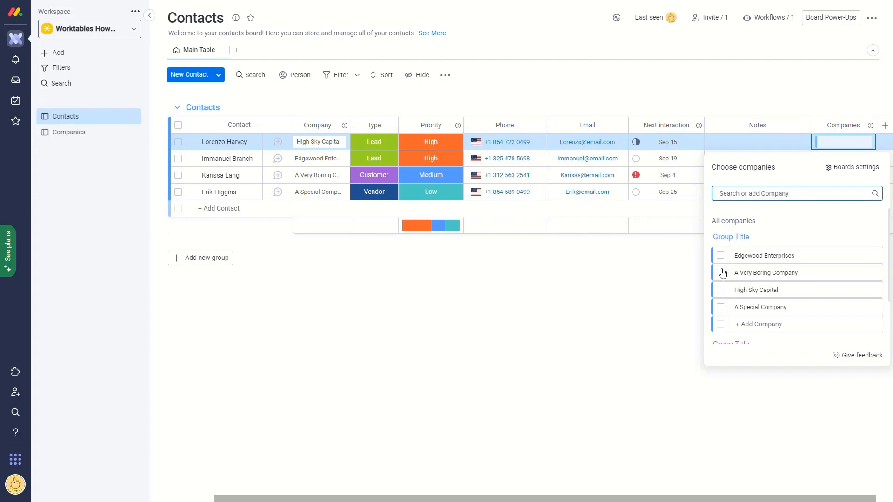
{"action": "left_click", "coordinate": [721, 290]}
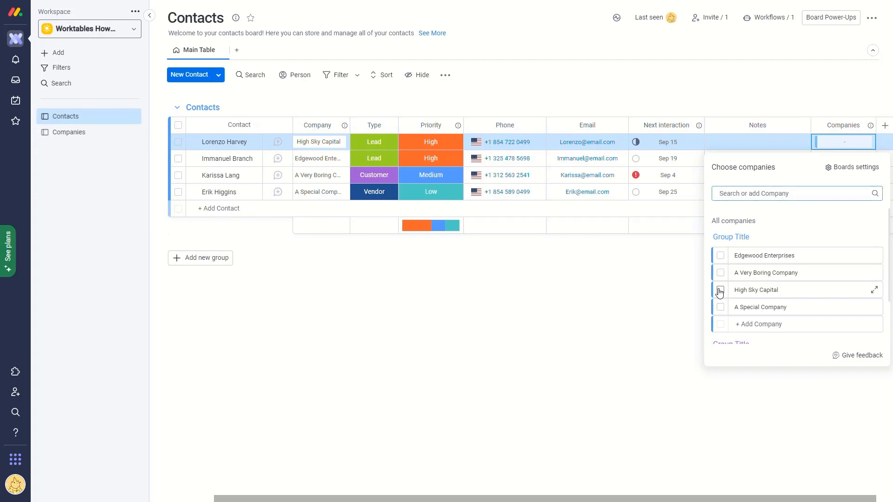
{"action": "left_click", "coordinate": [656, 283]}
{"action": "left_click", "coordinate": [86, 134]}
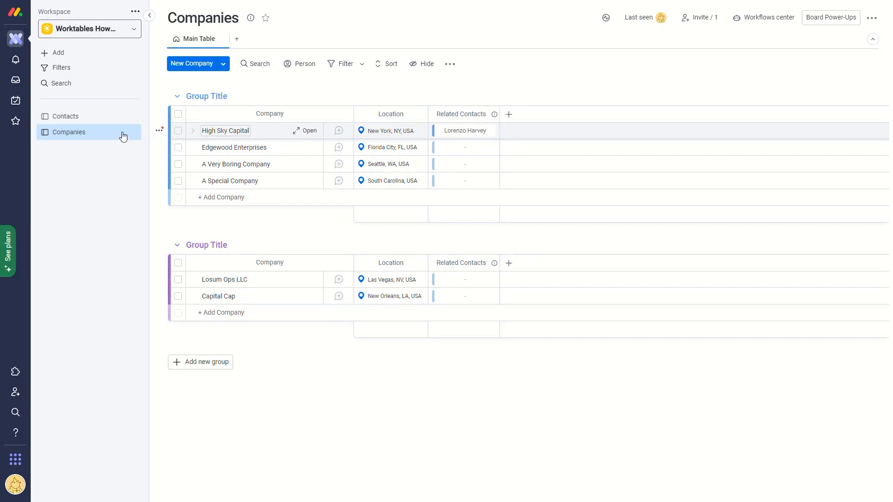
- Check the Contacts board's Companies column showing High Sky Capital against the Companies board
{"action": "left_click", "coordinate": [90, 119]}
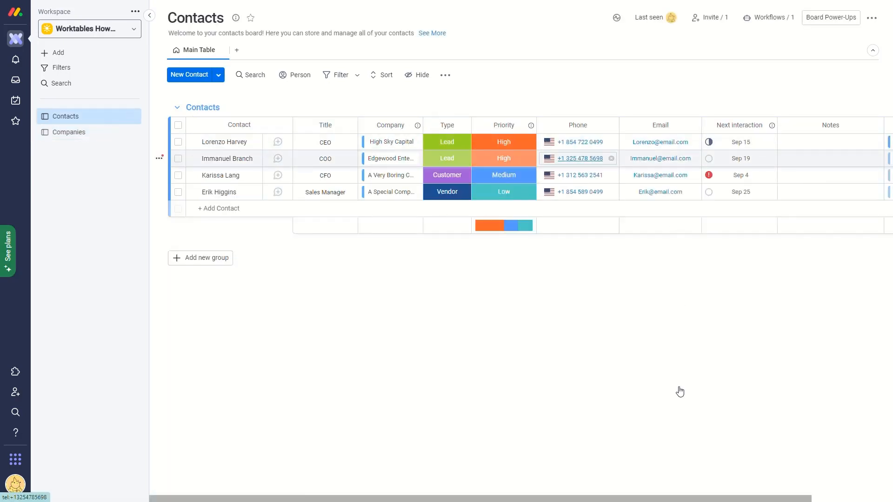
{"action": "left_click_drag", "start_coordinate": [683, 500], "coordinate": [815, 329]}
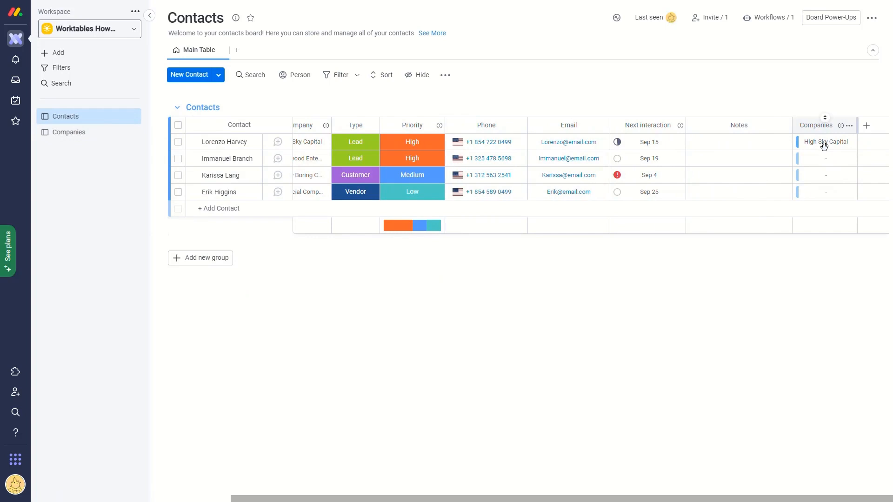
{"action": "mouse_move", "coordinate": [243, 148]}
{"action": "left_click", "coordinate": [82, 137]}
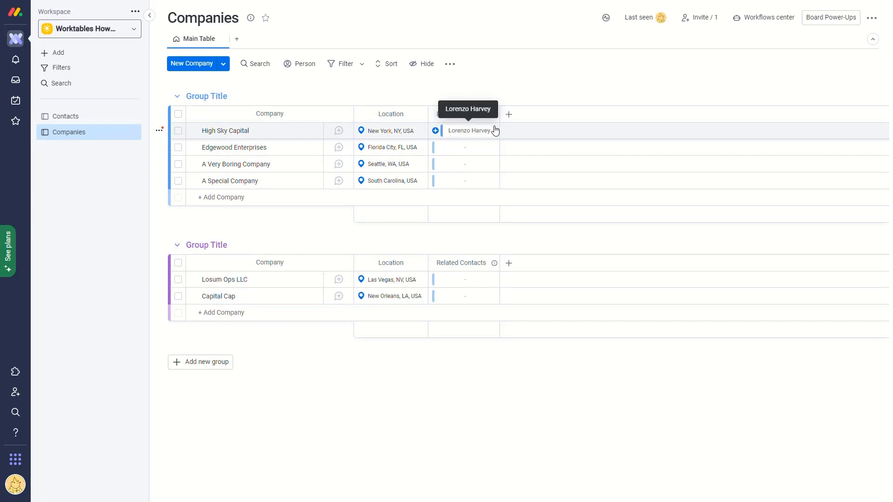
{"action": "left_click", "coordinate": [88, 121]}
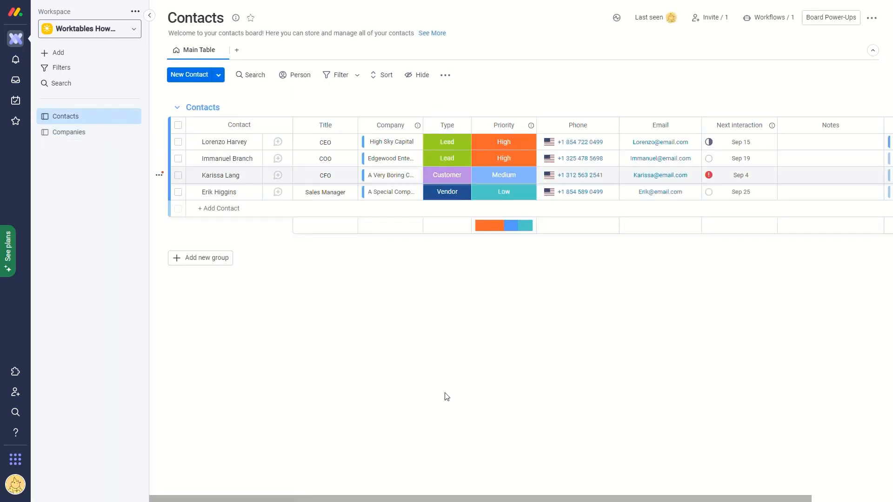
{"action": "left_click_drag", "start_coordinate": [582, 499], "coordinate": [663, 499]}
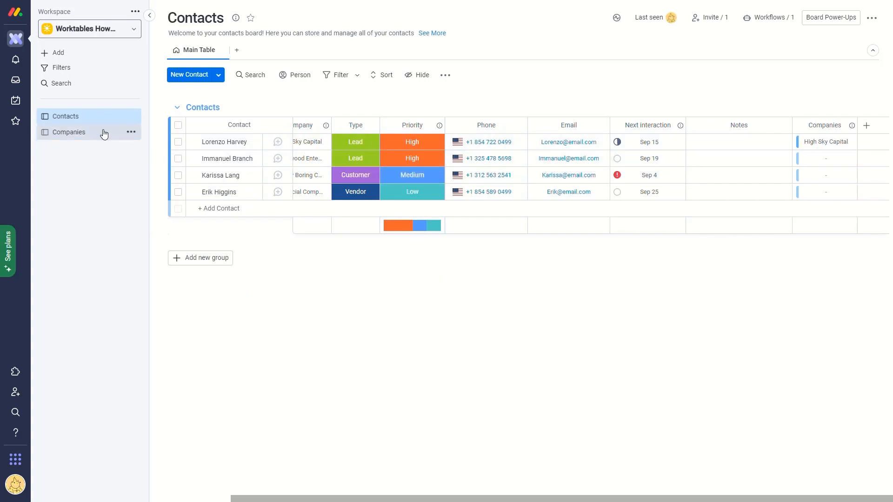
- Recheck both boards, then view the second contact's company chooser without choosing a company
{"action": "left_click", "coordinate": [86, 138]}
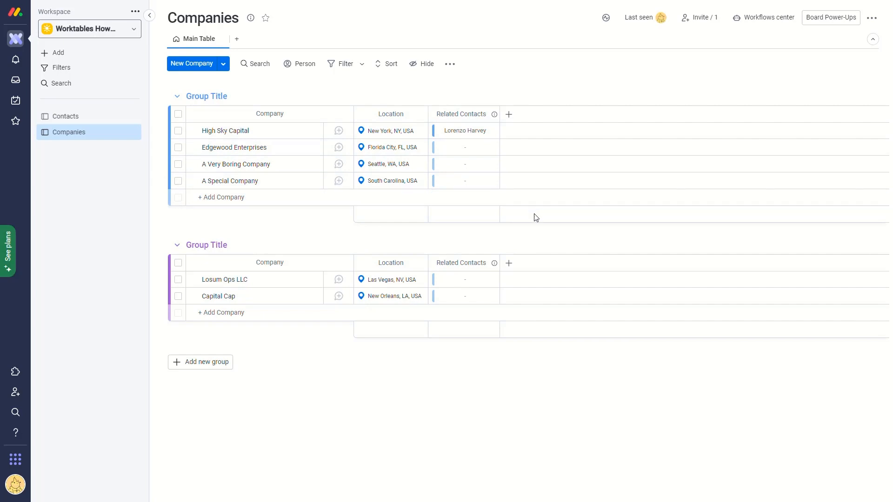
{"action": "left_click", "coordinate": [75, 122]}
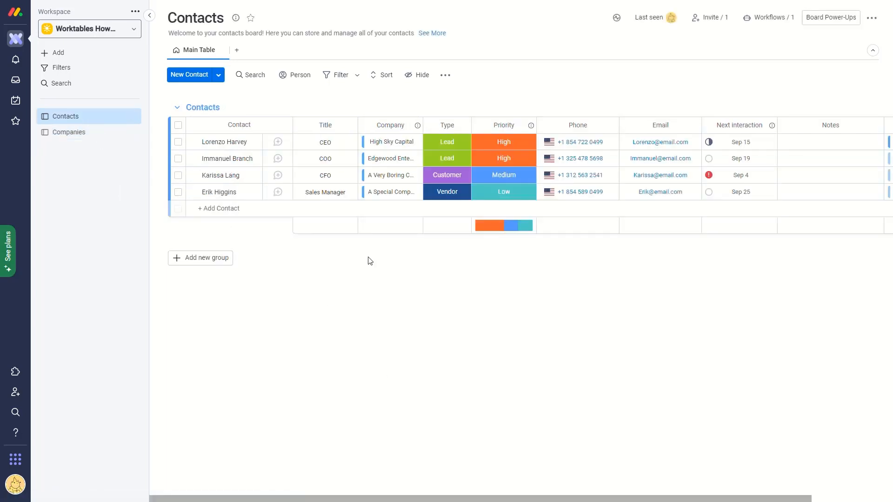
{"action": "left_click_drag", "start_coordinate": [420, 499], "coordinate": [615, 460]}
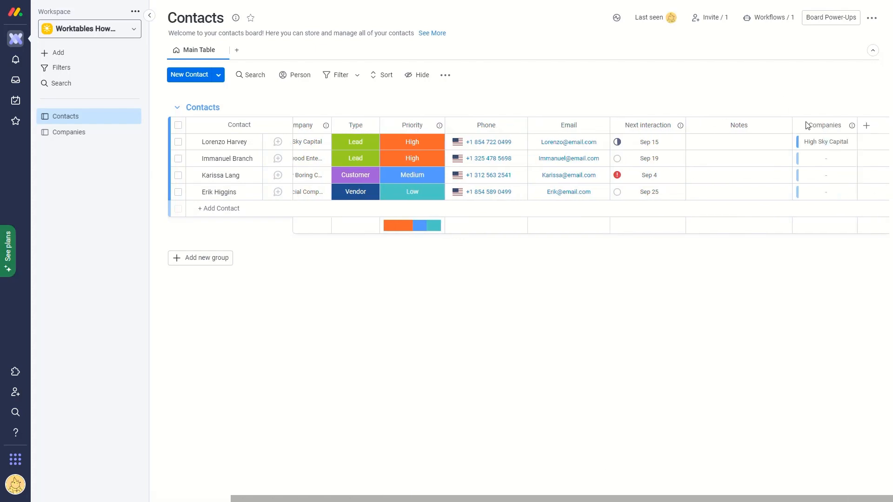
{"action": "left_click", "coordinate": [799, 158]}
{"action": "left_click", "coordinate": [650, 315]}
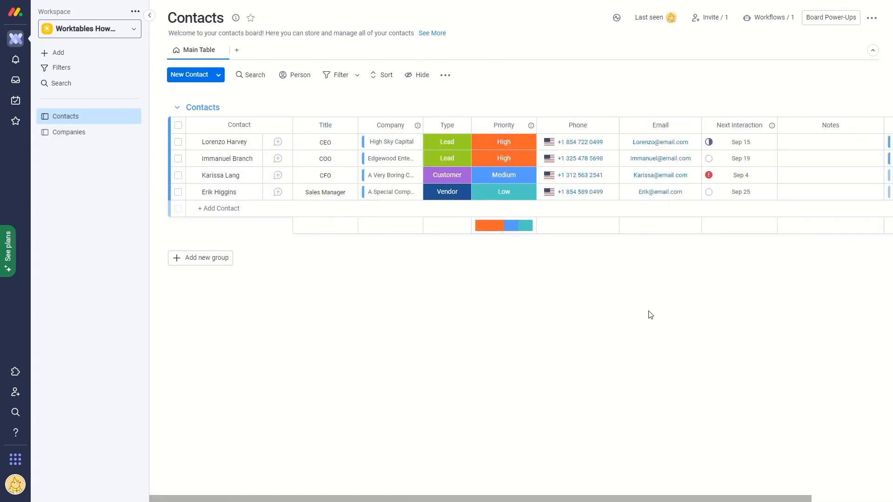